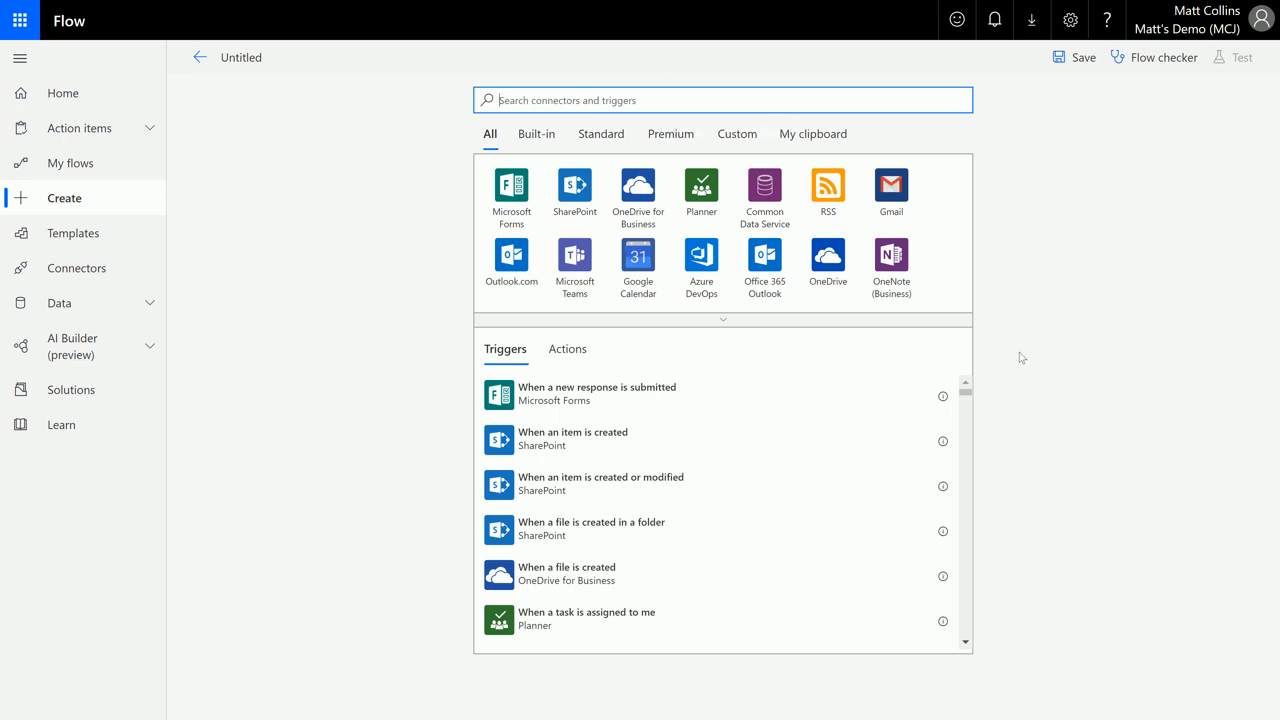
{"action": "type", "text": "ht"}
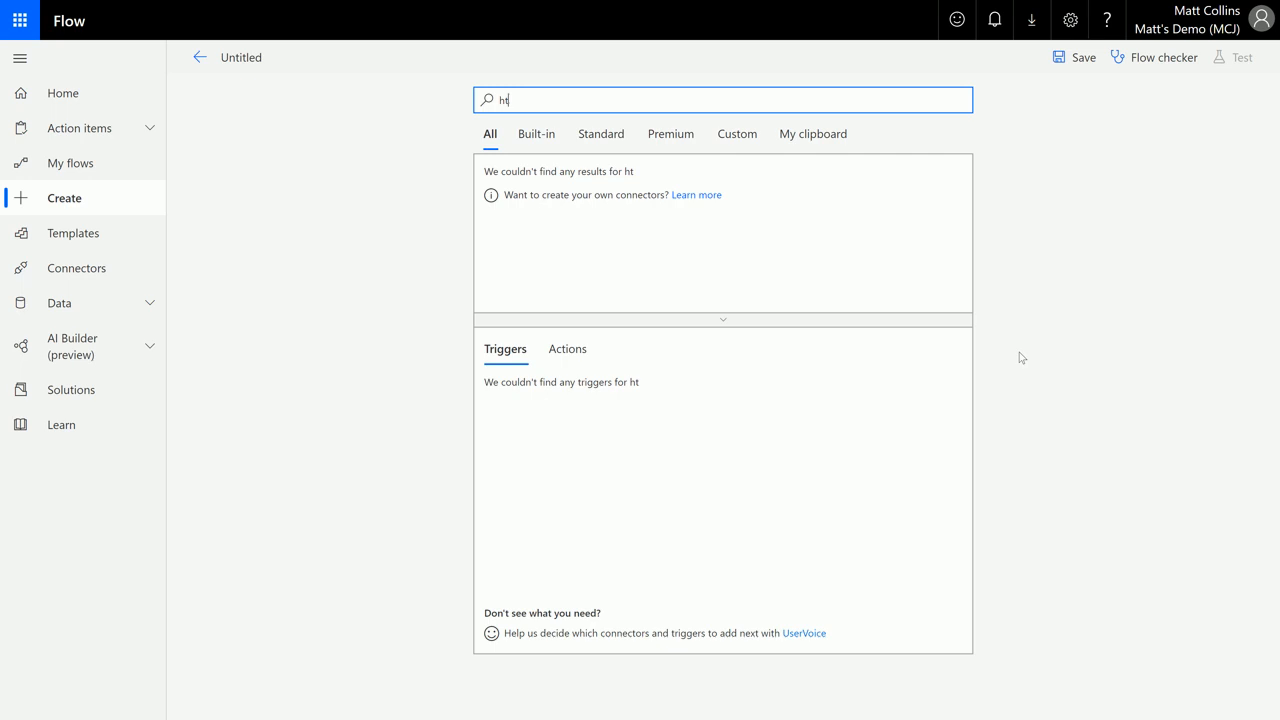
{"action": "type", "text": "tp"}
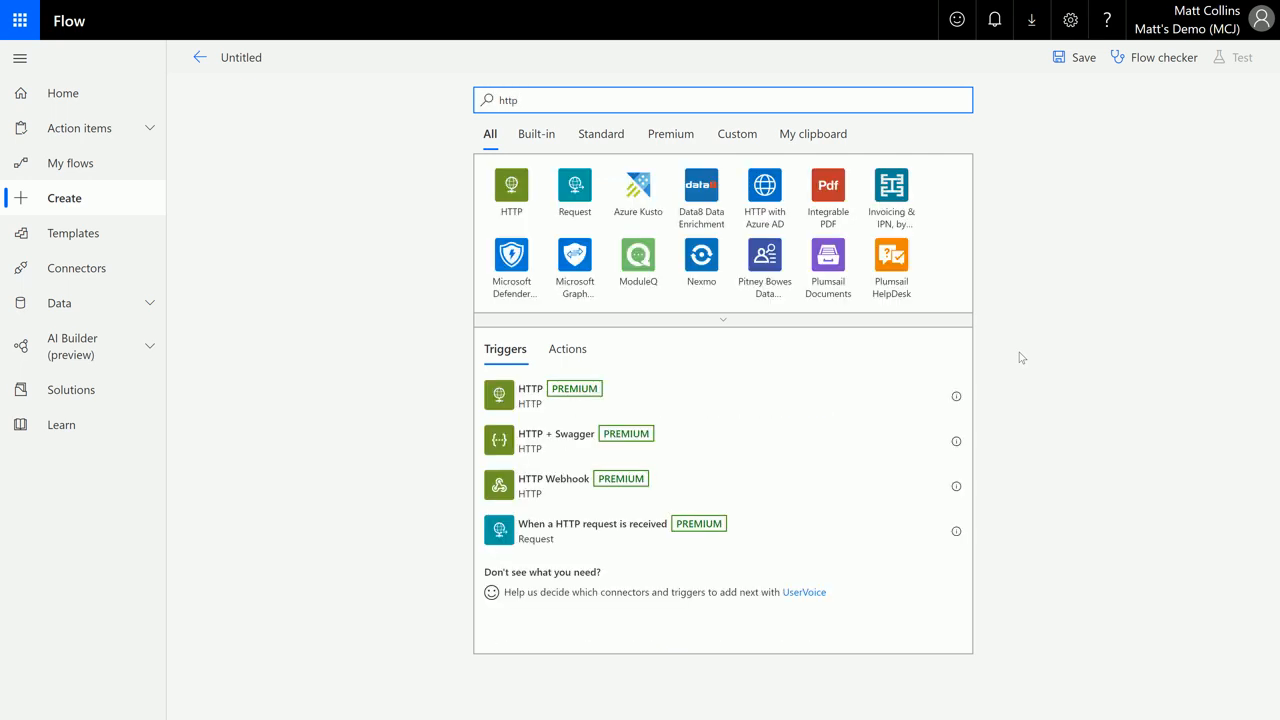
Step: Choose 'When a HTTP request is received' as the flow's trigger
{"action": "left_click", "coordinate": [573, 536]}
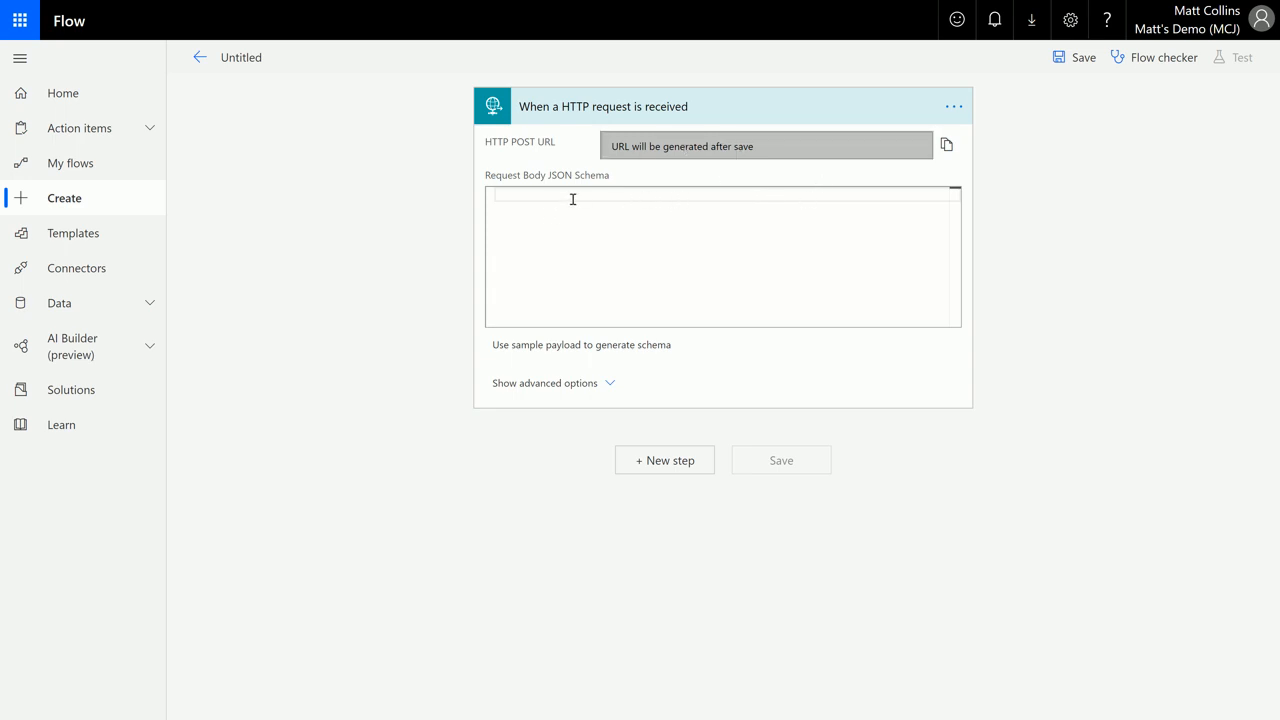
{"action": "left_click", "coordinate": [576, 245]}
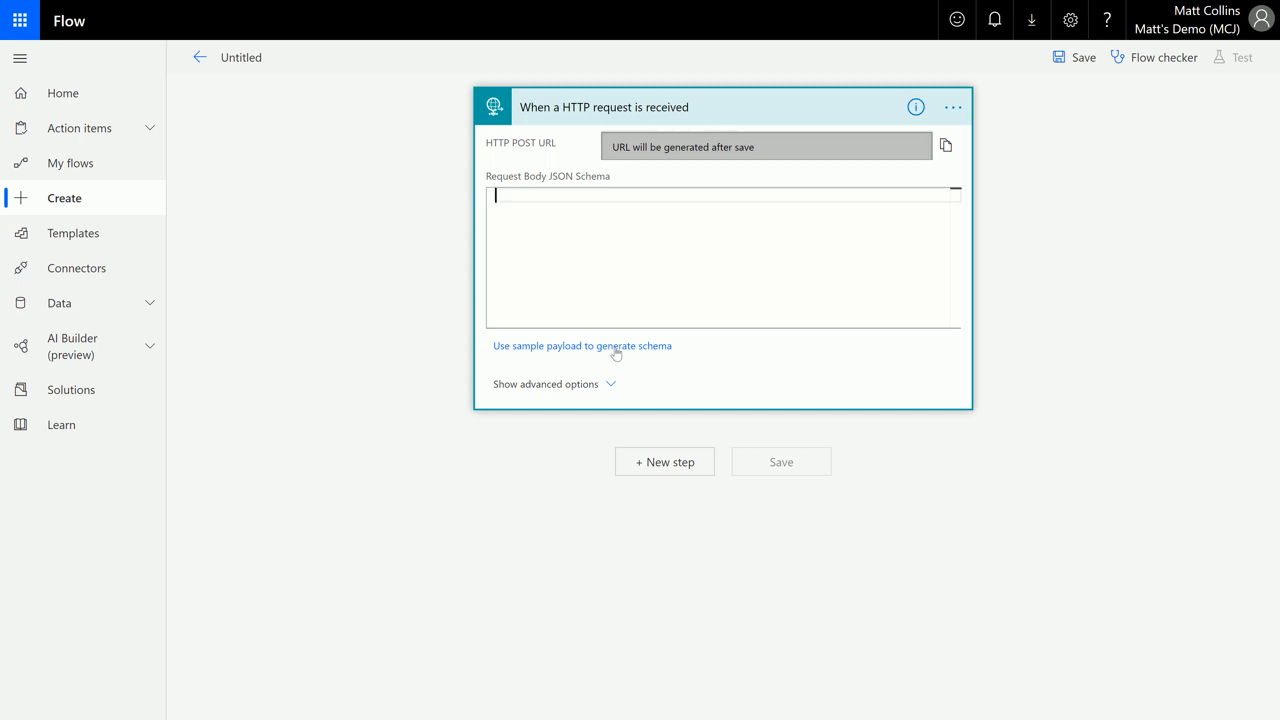
{"action": "left_click", "coordinate": [616, 349]}
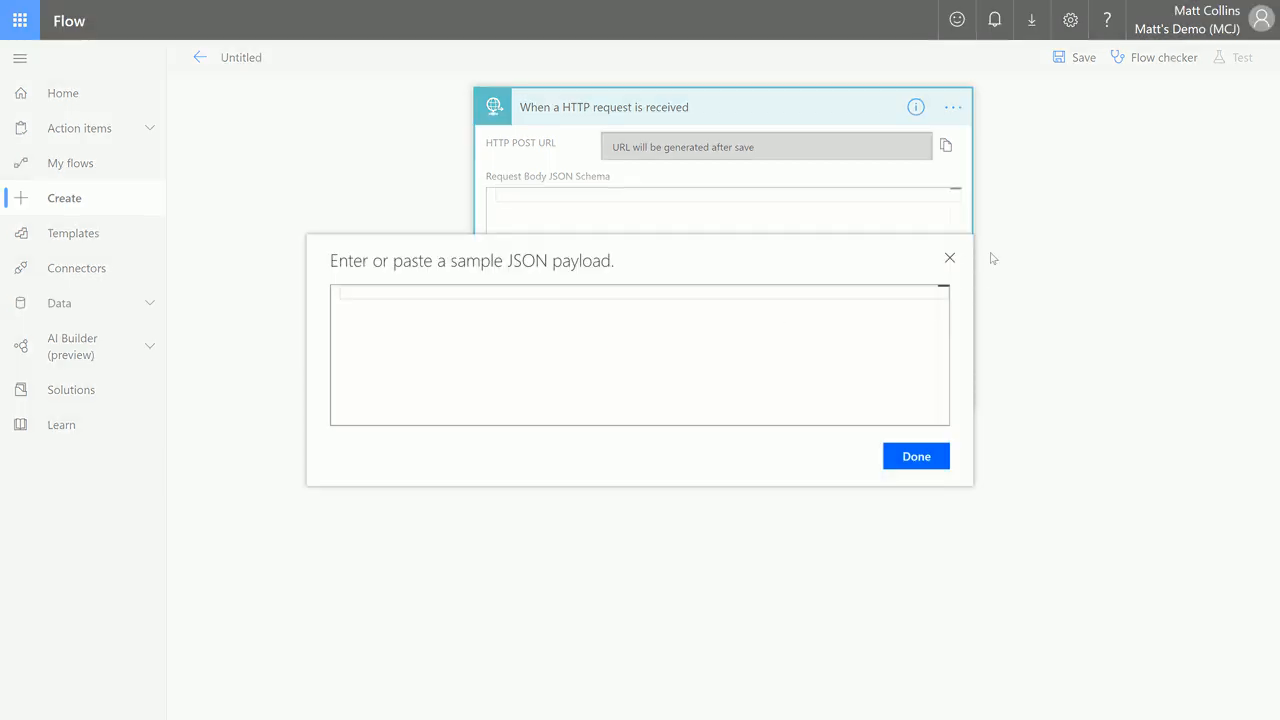
{"action": "left_click", "coordinate": [950, 258]}
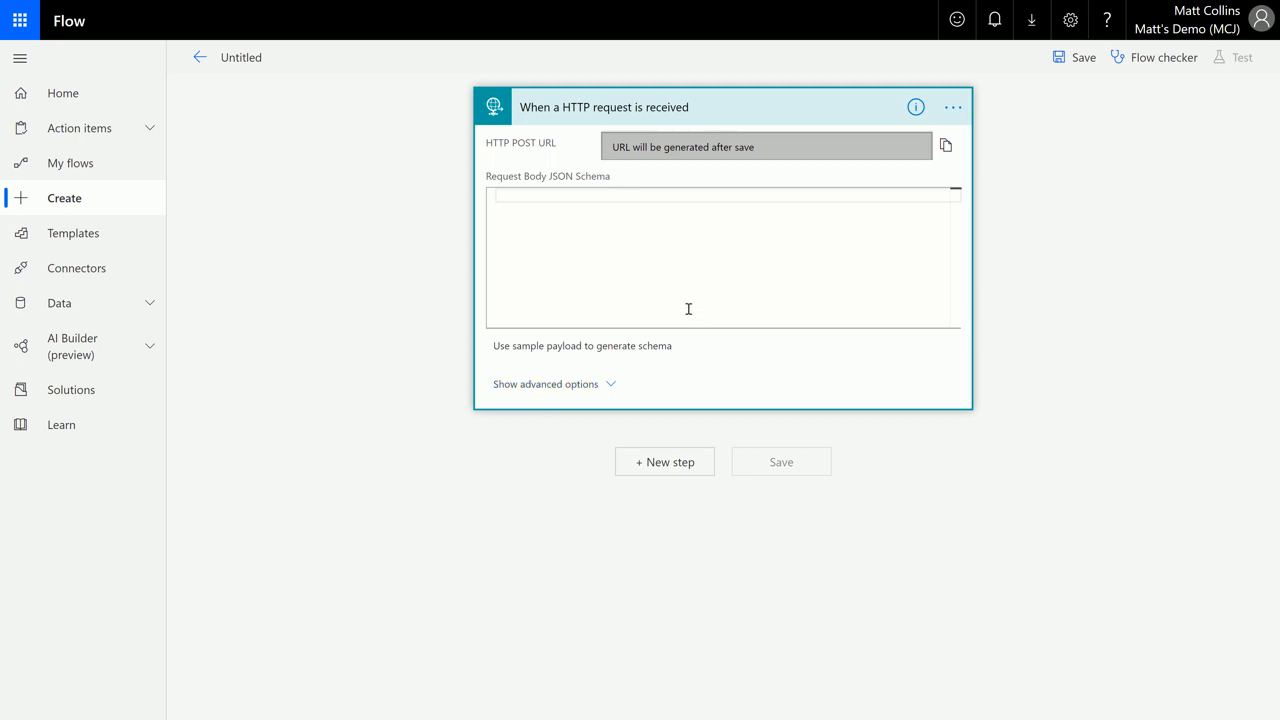
Step: Show the trigger's advanced method and relativePath options and list the HTTP methods
{"action": "left_click", "coordinate": [595, 388]}
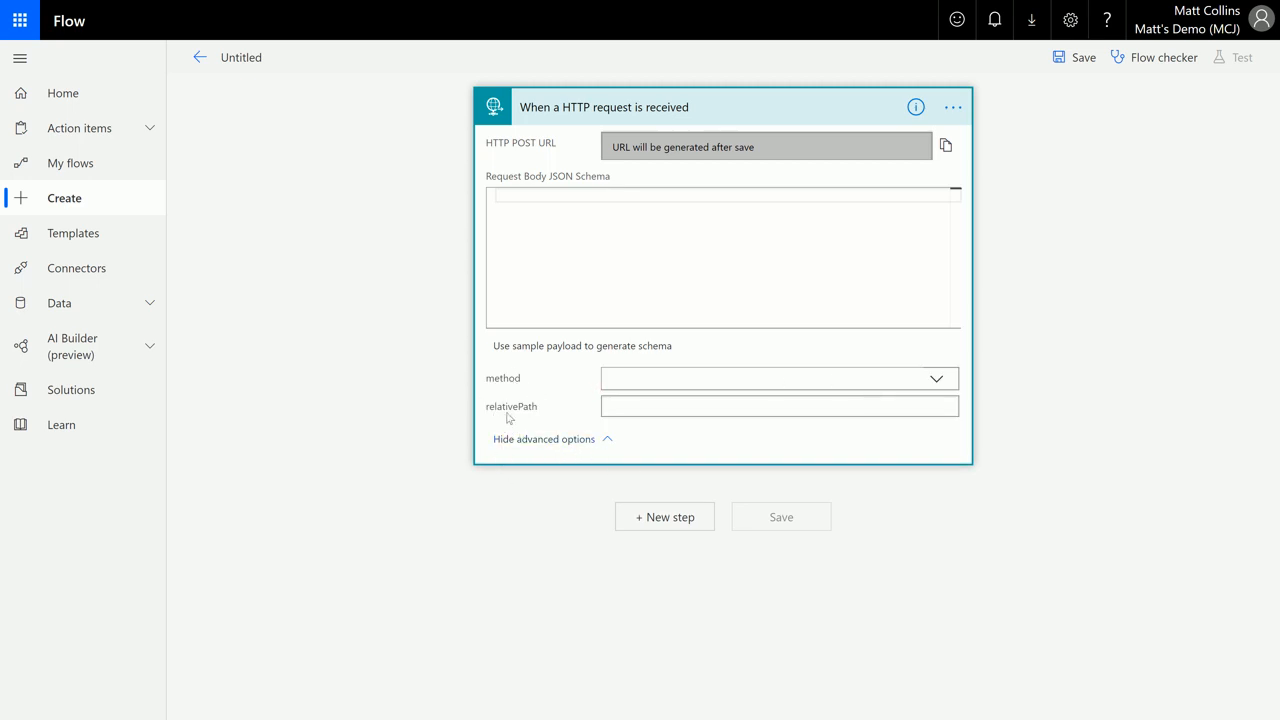
{"action": "left_click", "coordinate": [942, 381]}
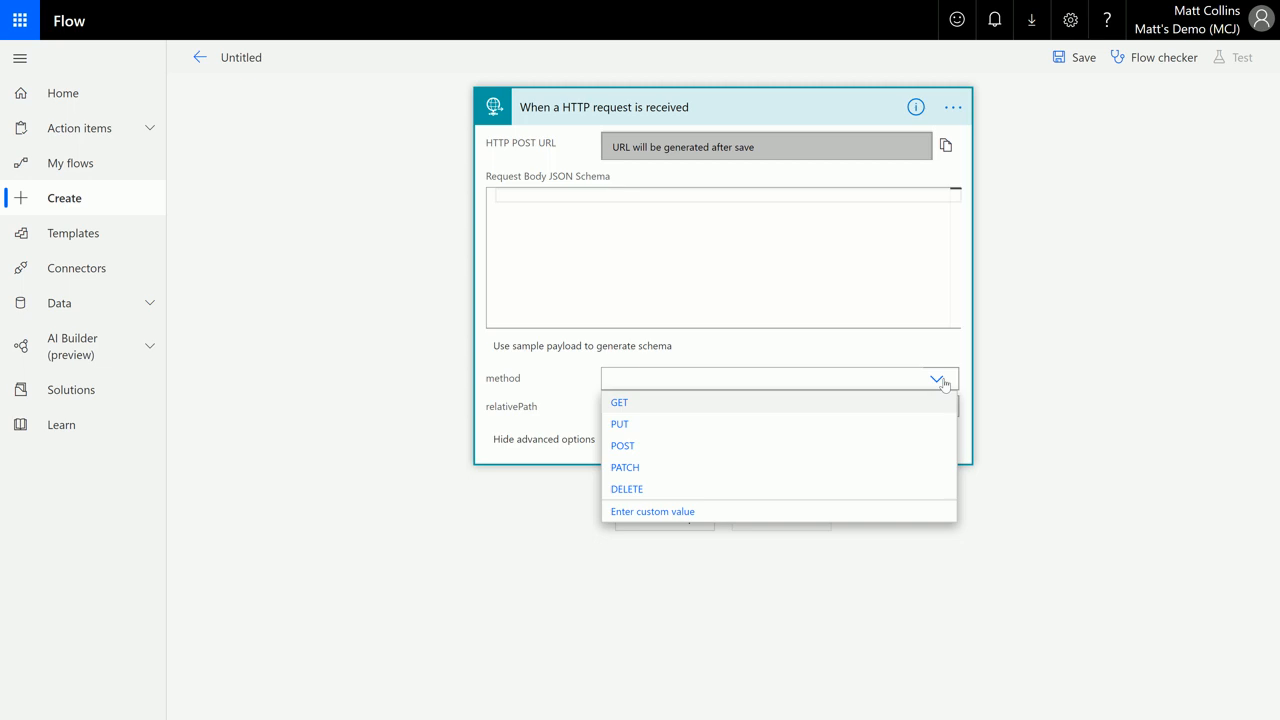
Step: Close the method list without choosing one and focus the relativePath field
{"action": "left_click", "coordinate": [943, 383]}
{"action": "left_click", "coordinate": [853, 409]}
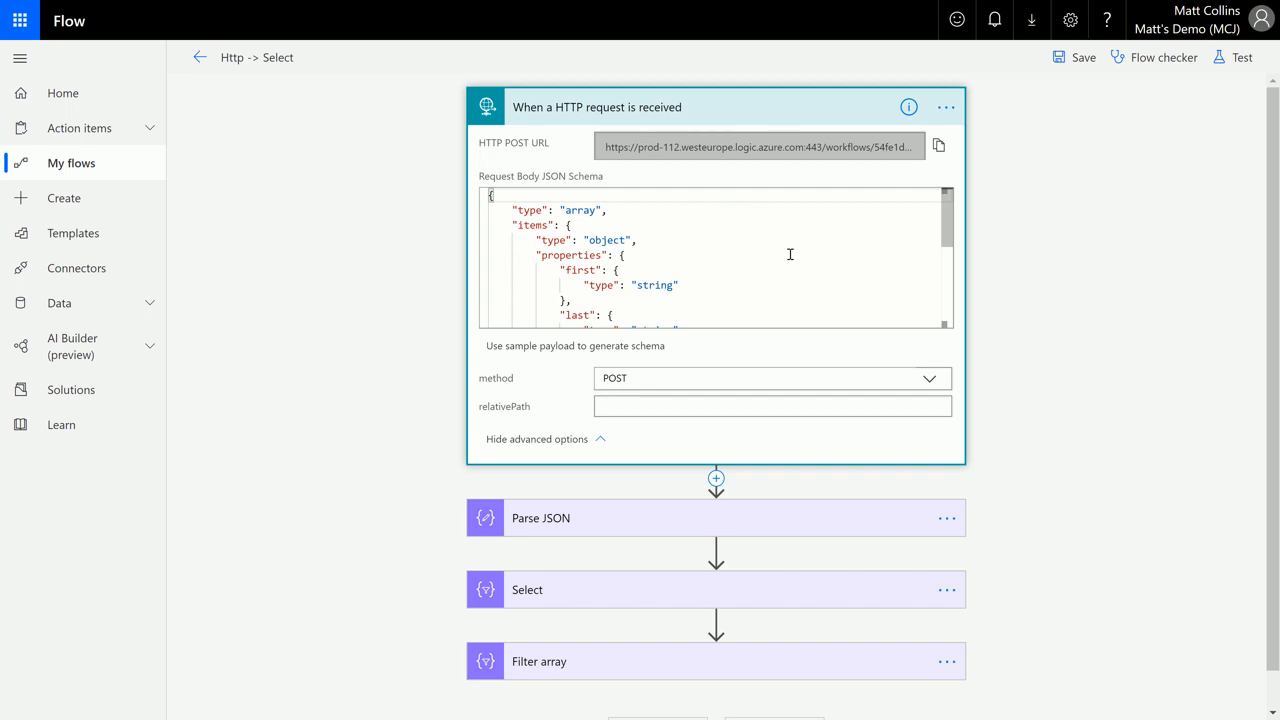
Step: Start a test run set to 'I'll perform the trigger action', awaiting the HTTP request
{"action": "left_click", "coordinate": [1240, 57]}
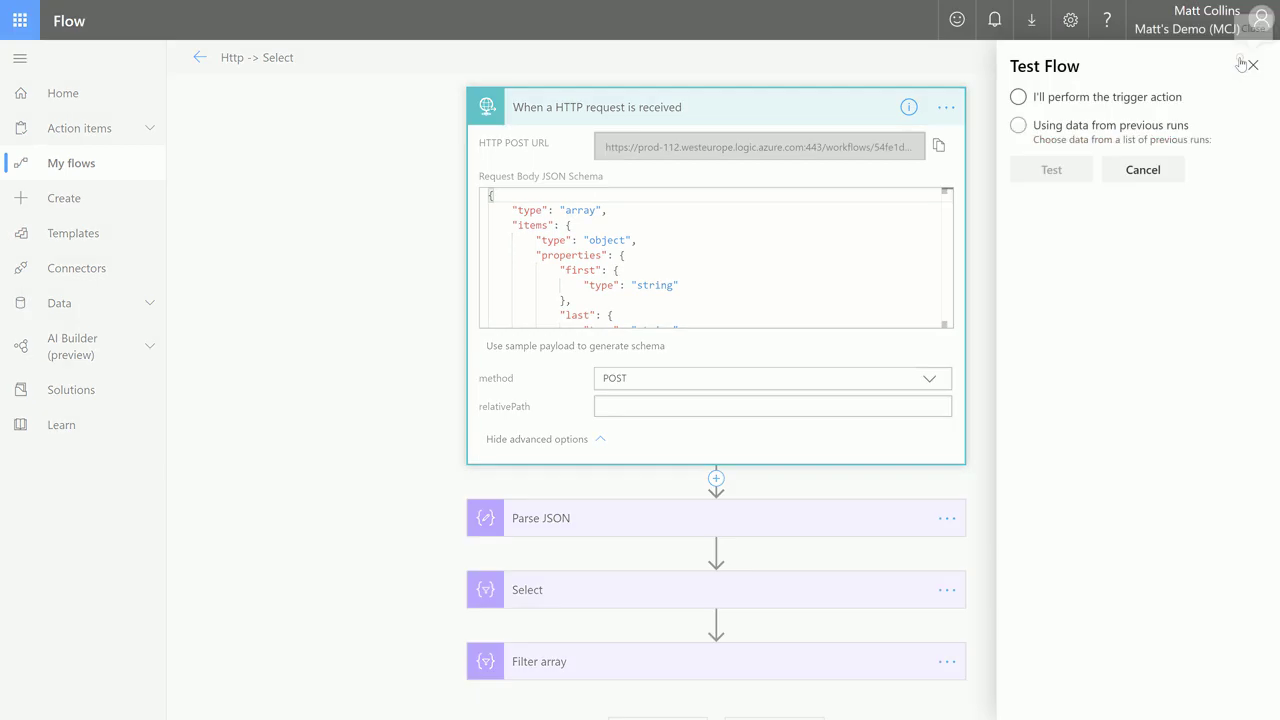
{"action": "left_click", "coordinate": [1044, 100]}
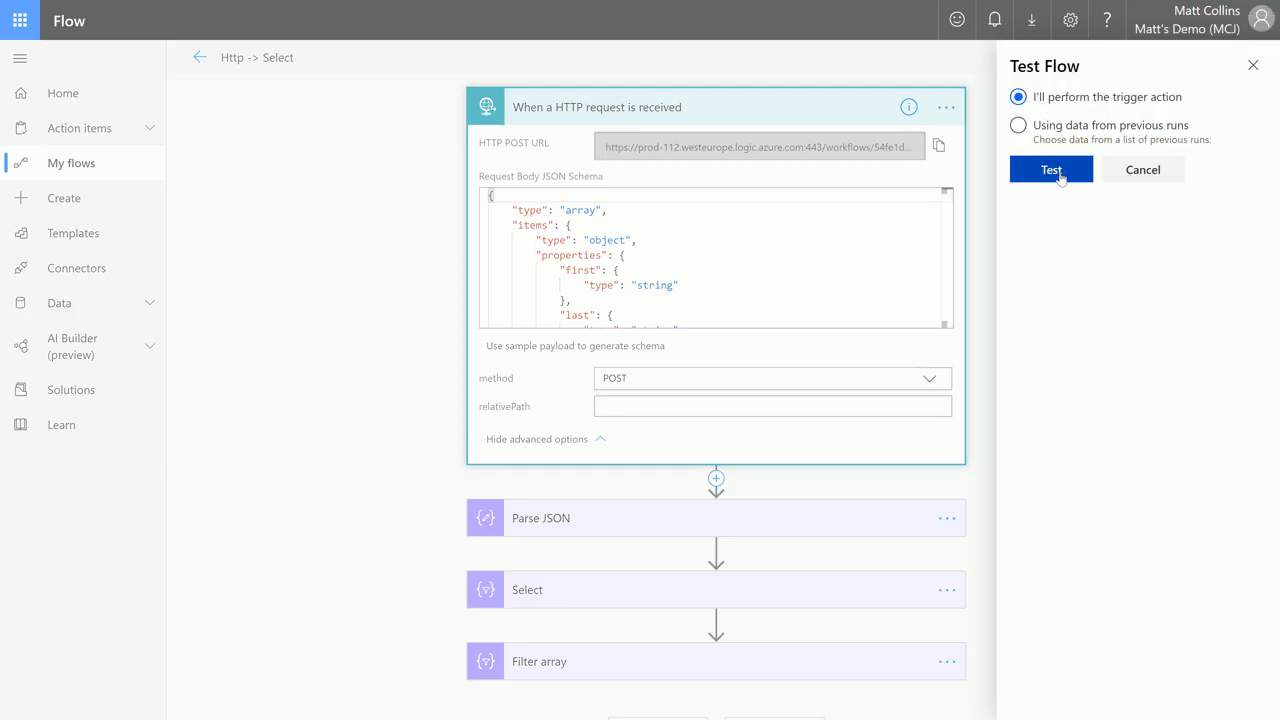
{"action": "left_click", "coordinate": [1051, 170]}
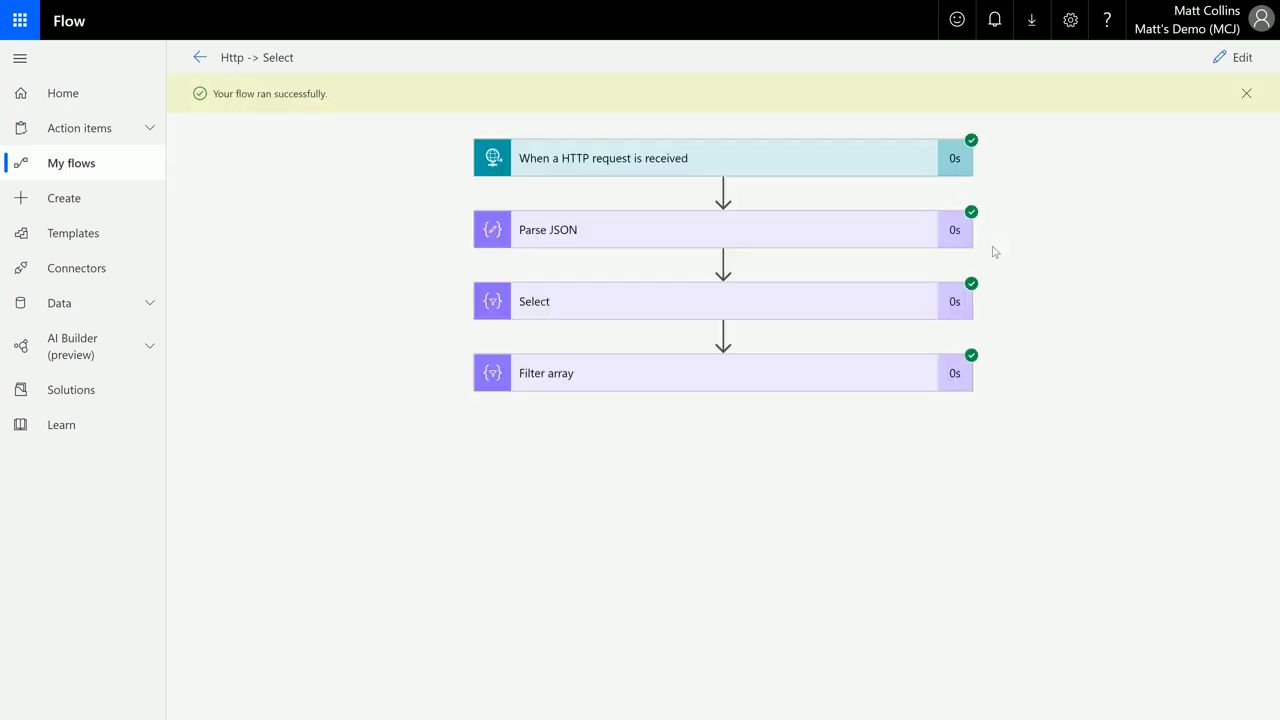
Step: Expand the HTTP trigger's run inputs and outputs showing the received people list
{"action": "left_click", "coordinate": [692, 160]}
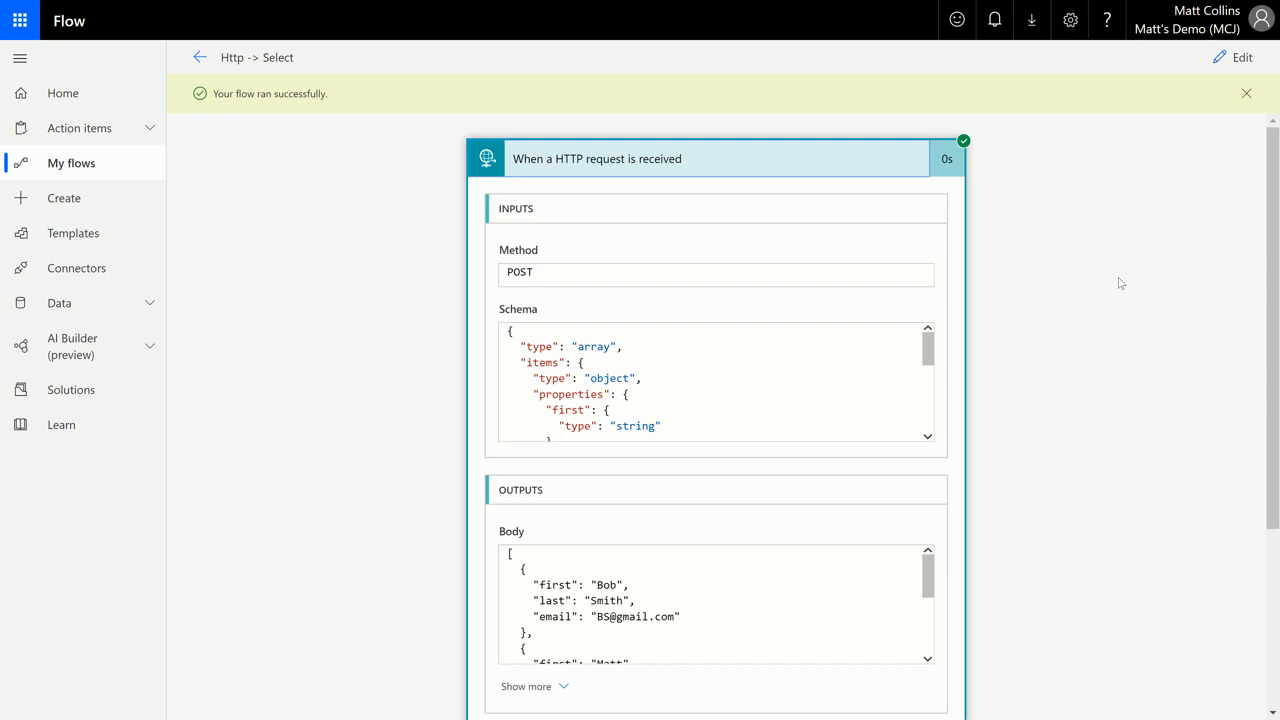
{"action": "scroll", "coordinate": [1105, 286], "scroll_direction": "down", "scroll_amount": 1}
{"action": "scroll", "coordinate": [1010, 358], "scroll_direction": "down", "scroll_amount": 1}
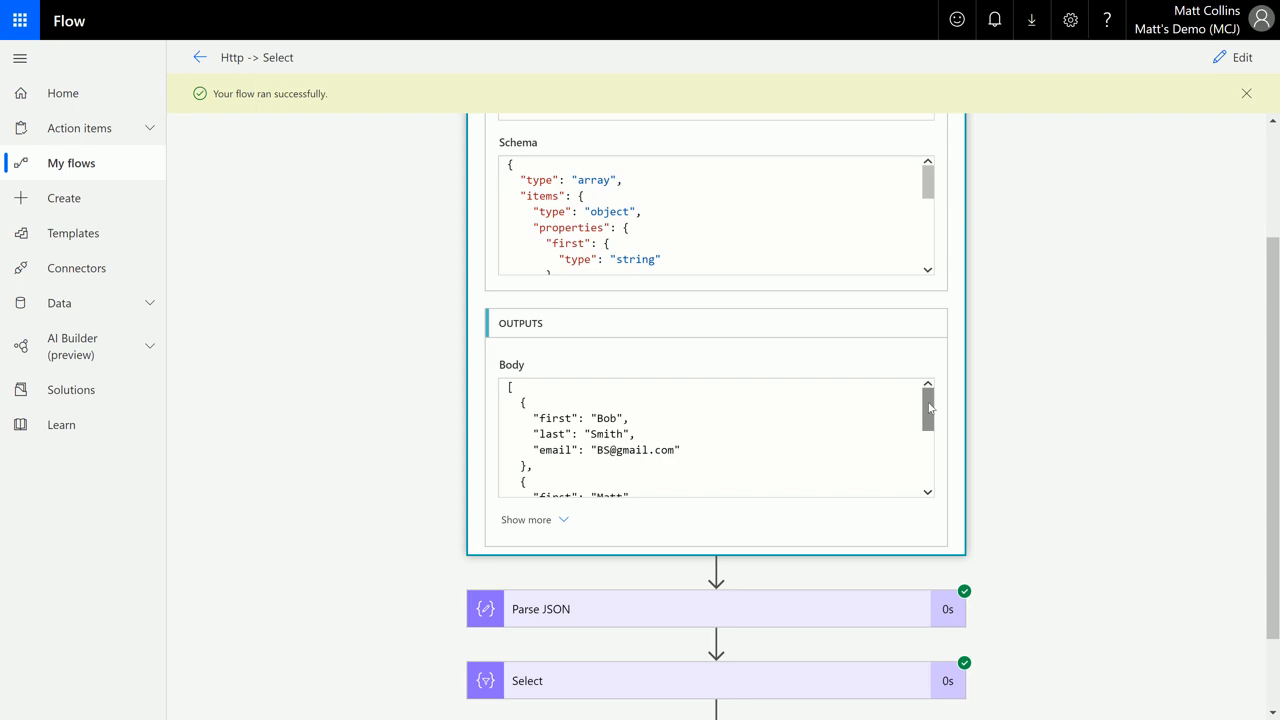
{"action": "left_click_drag", "start_coordinate": [929, 405], "coordinate": [932, 468]}
{"action": "scroll", "coordinate": [965, 472], "scroll_direction": "up", "scroll_amount": 2}
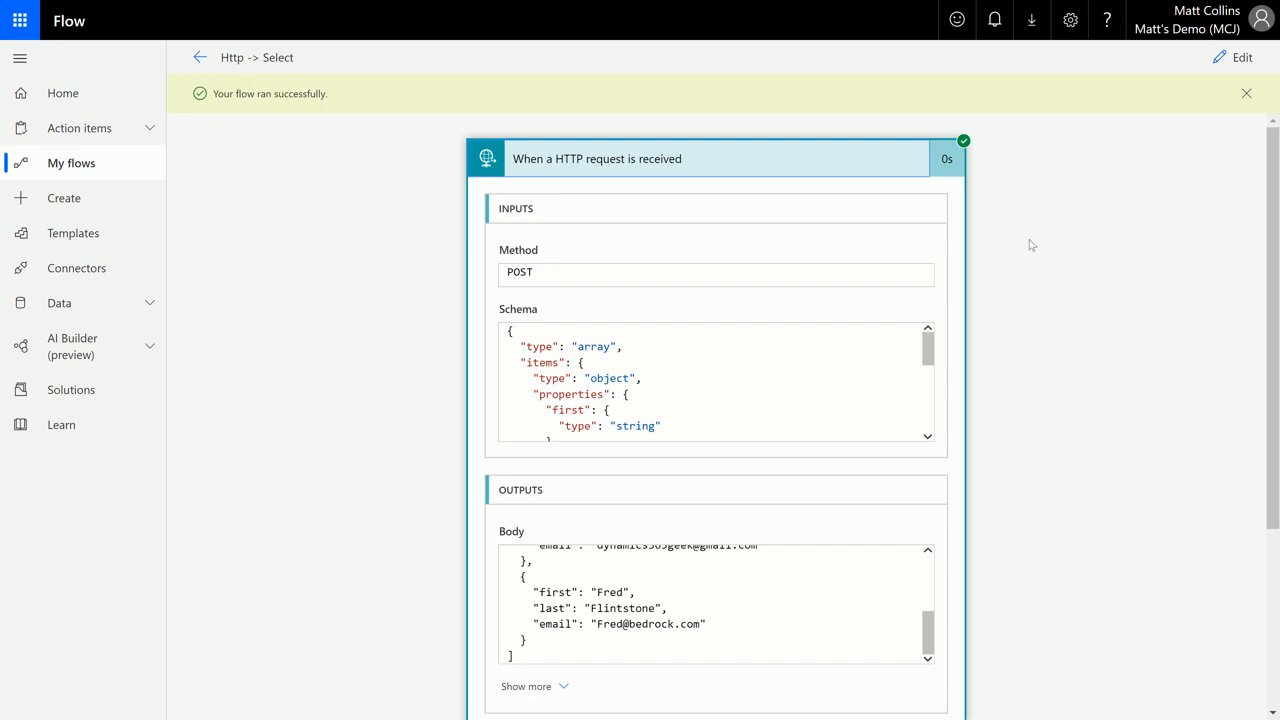
{"action": "scroll", "coordinate": [1010, 275], "scroll_direction": "down", "scroll_amount": 2}
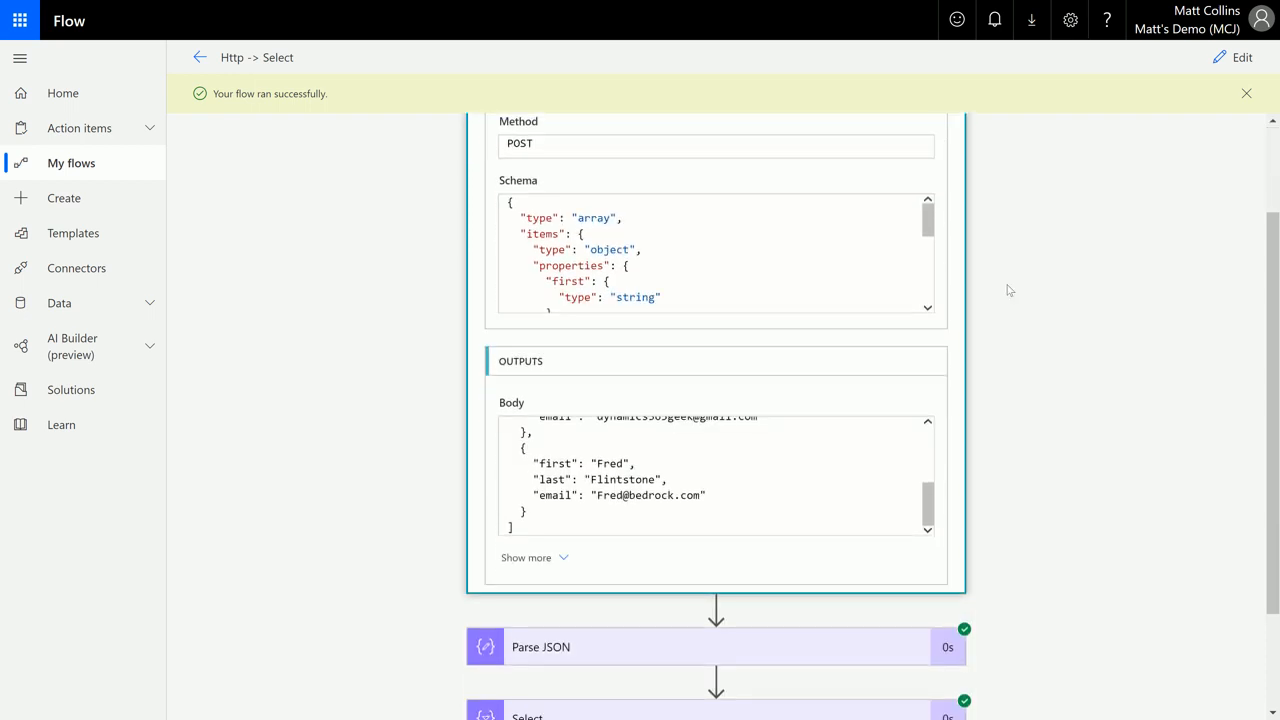
{"action": "scroll", "coordinate": [1009, 290], "scroll_direction": "down", "scroll_amount": 1}
{"action": "scroll", "coordinate": [1008, 292], "scroll_direction": "down", "scroll_amount": 2}
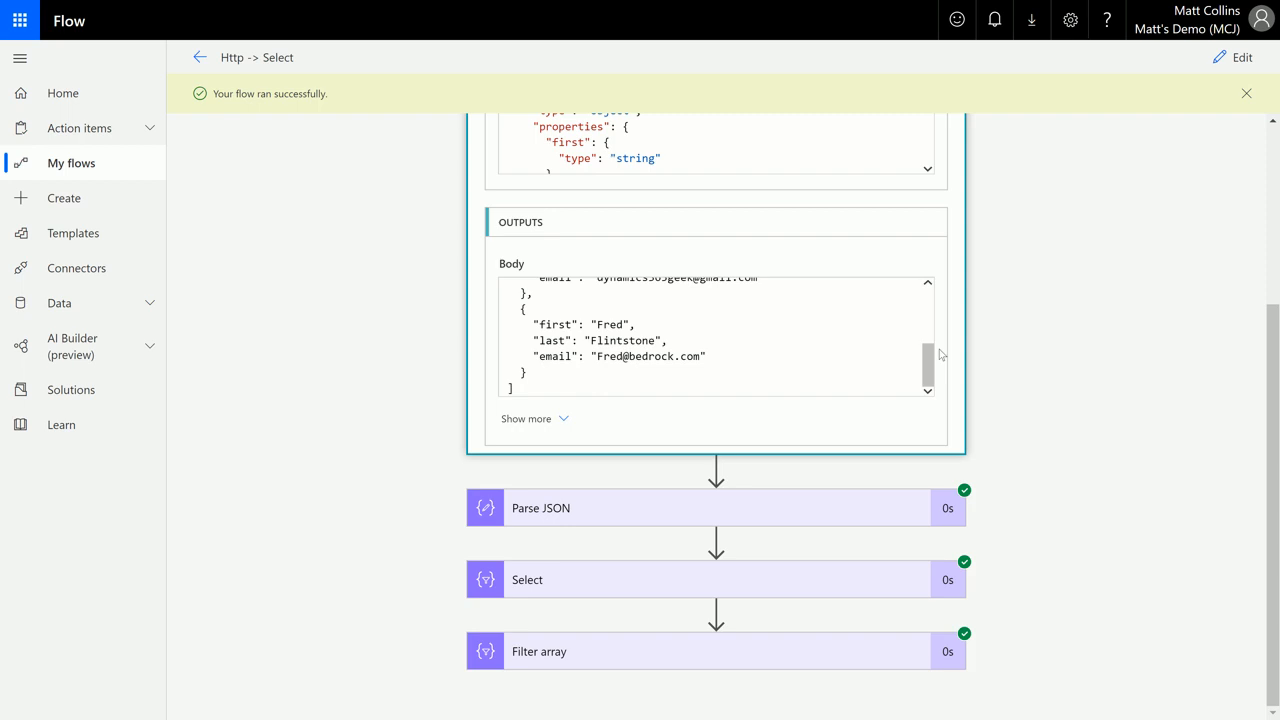
Step: Expand the Parse JSON and Select run details, showing Full Name and Email output
{"action": "left_click", "coordinate": [782, 506]}
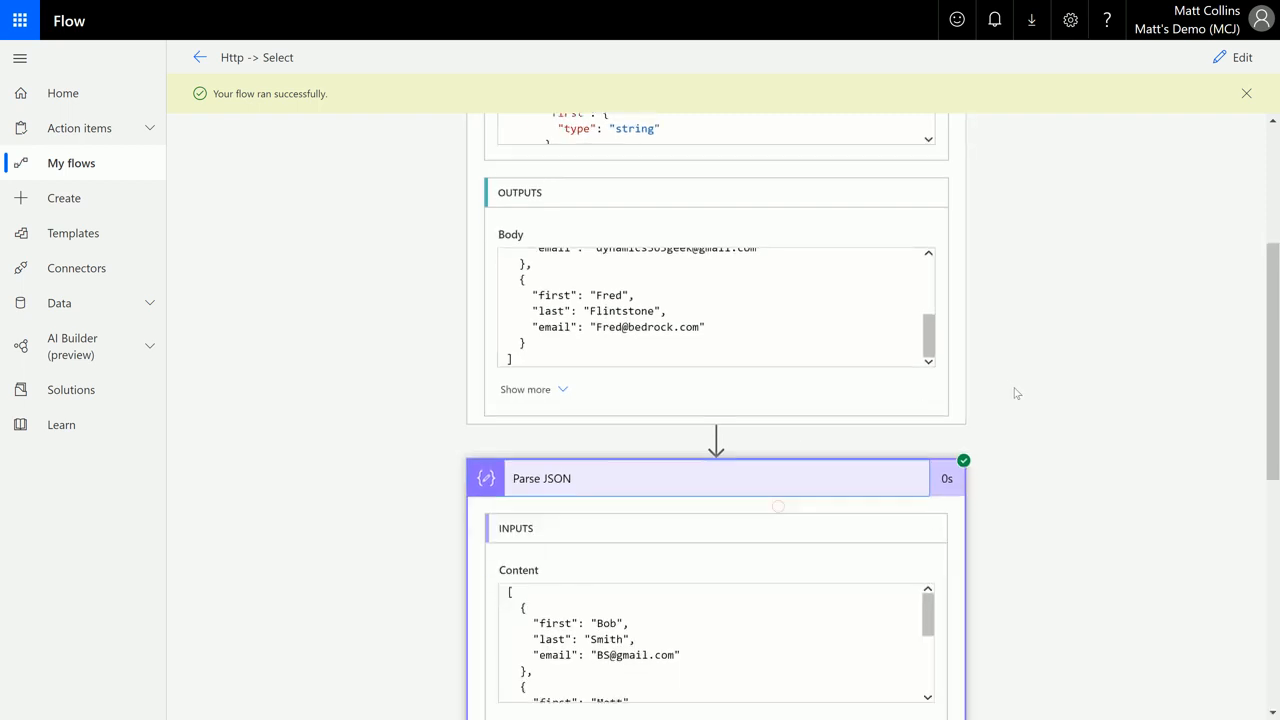
{"action": "scroll", "coordinate": [1016, 393], "scroll_direction": "down", "scroll_amount": 2}
{"action": "scroll", "coordinate": [1020, 403], "scroll_direction": "down", "scroll_amount": 1}
{"action": "scroll", "coordinate": [1029, 406], "scroll_direction": "down", "scroll_amount": 1}
{"action": "scroll", "coordinate": [1034, 406], "scroll_direction": "down", "scroll_amount": 2}
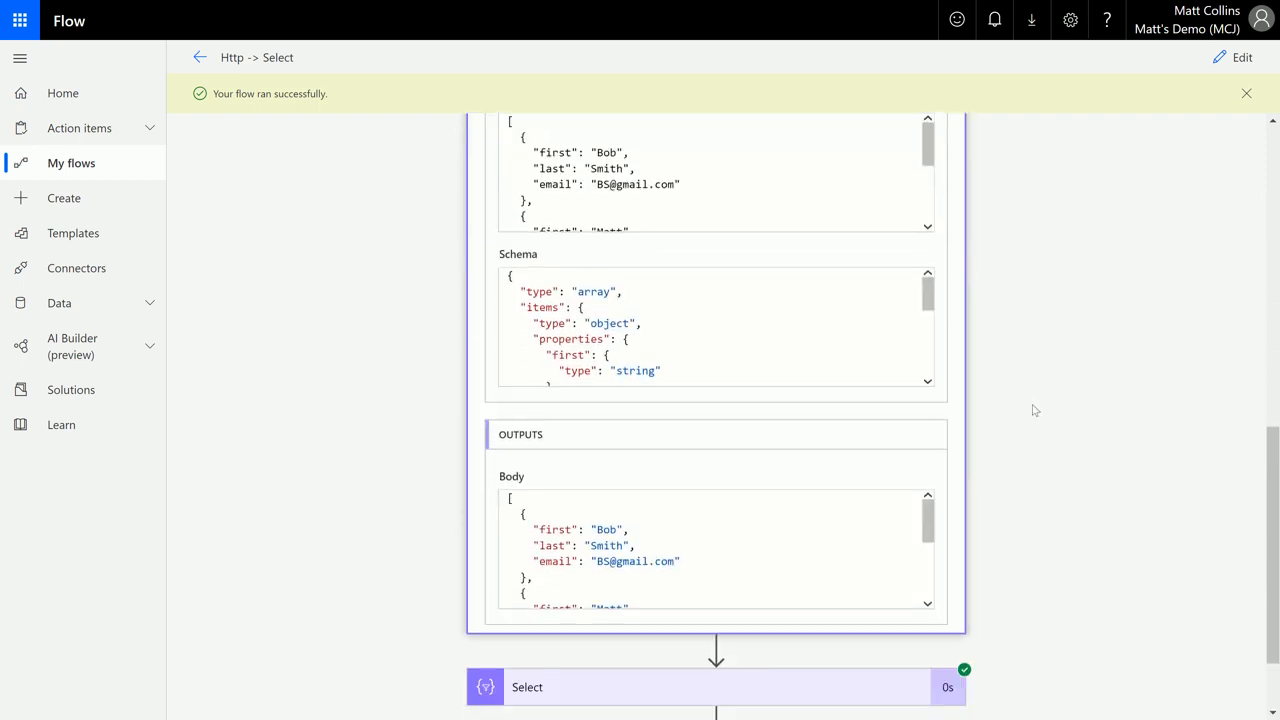
{"action": "scroll", "coordinate": [1036, 412], "scroll_direction": "down", "scroll_amount": 1}
{"action": "left_click", "coordinate": [870, 582]}
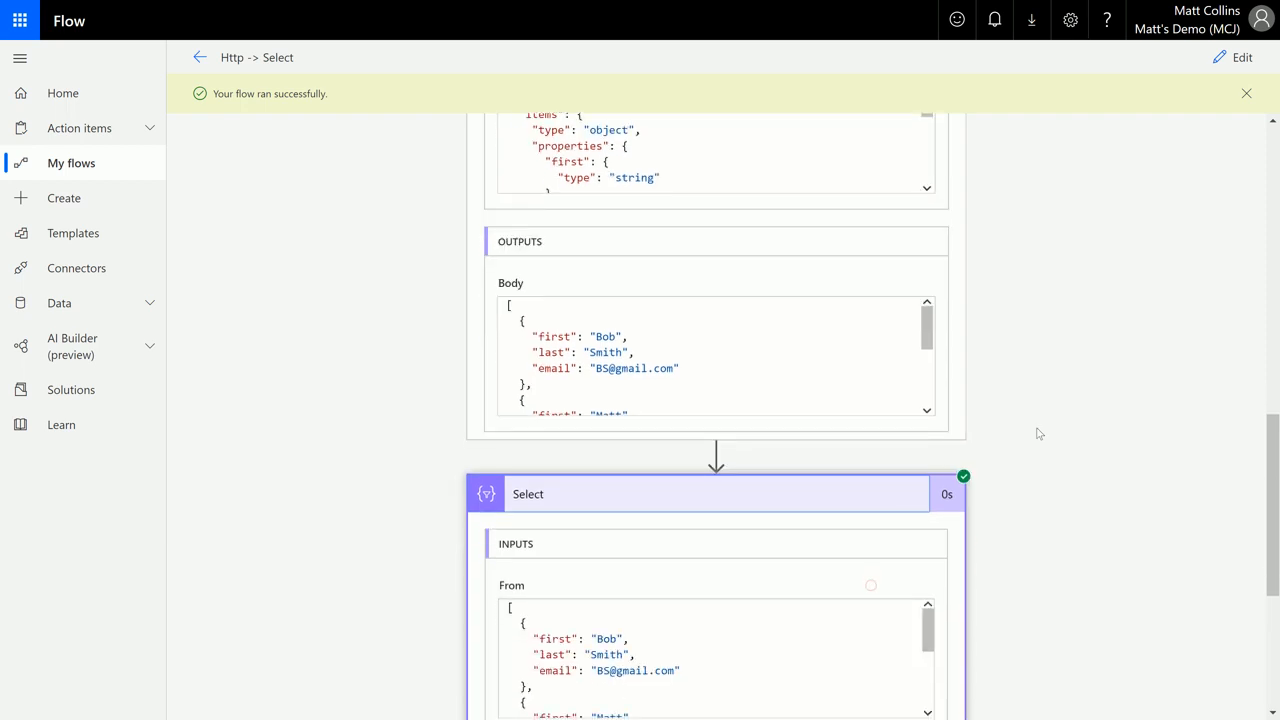
{"action": "scroll", "coordinate": [1036, 434], "scroll_direction": "down", "scroll_amount": 1}
{"action": "scroll", "coordinate": [1054, 437], "scroll_direction": "down", "scroll_amount": 1}
{"action": "scroll", "coordinate": [1066, 440], "scroll_direction": "down", "scroll_amount": 1}
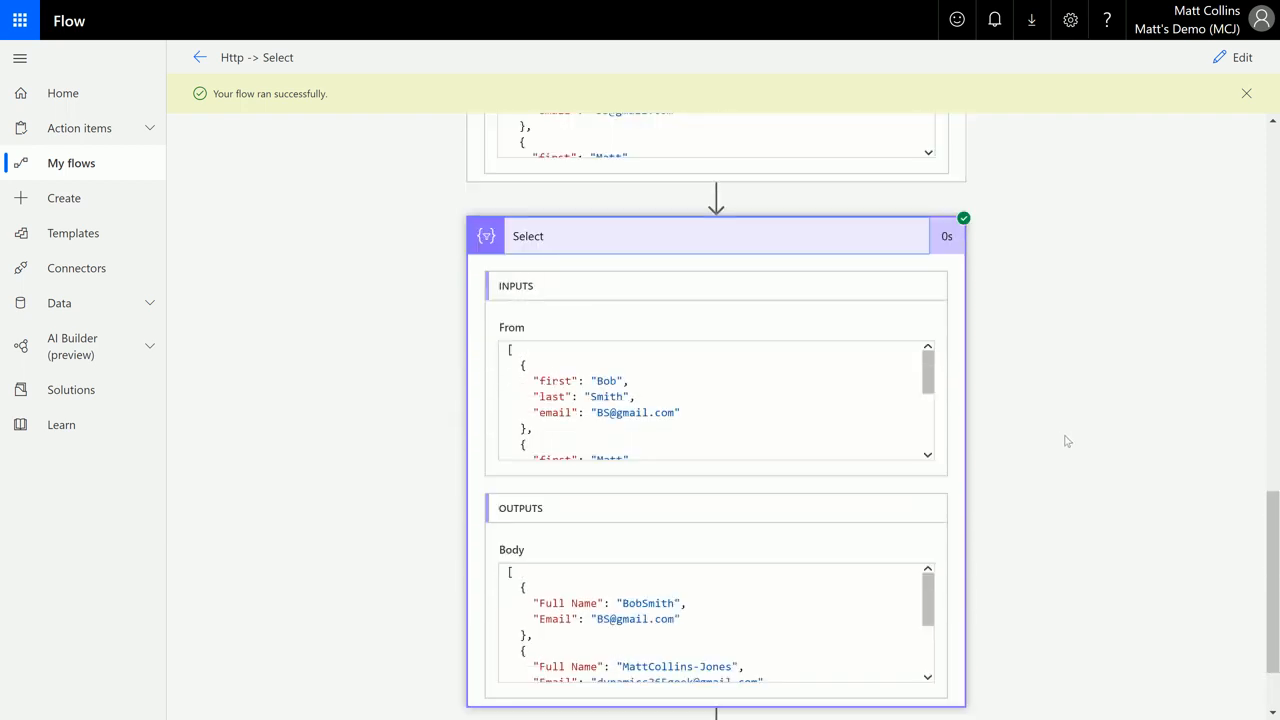
{"action": "scroll", "coordinate": [1066, 441], "scroll_direction": "up", "scroll_amount": 3}
{"action": "scroll", "coordinate": [1060, 440], "scroll_direction": "up", "scroll_amount": 4}
{"action": "scroll", "coordinate": [1046, 449], "scroll_direction": "up", "scroll_amount": 3}
{"action": "scroll", "coordinate": [1043, 454], "scroll_direction": "up", "scroll_amount": 2}
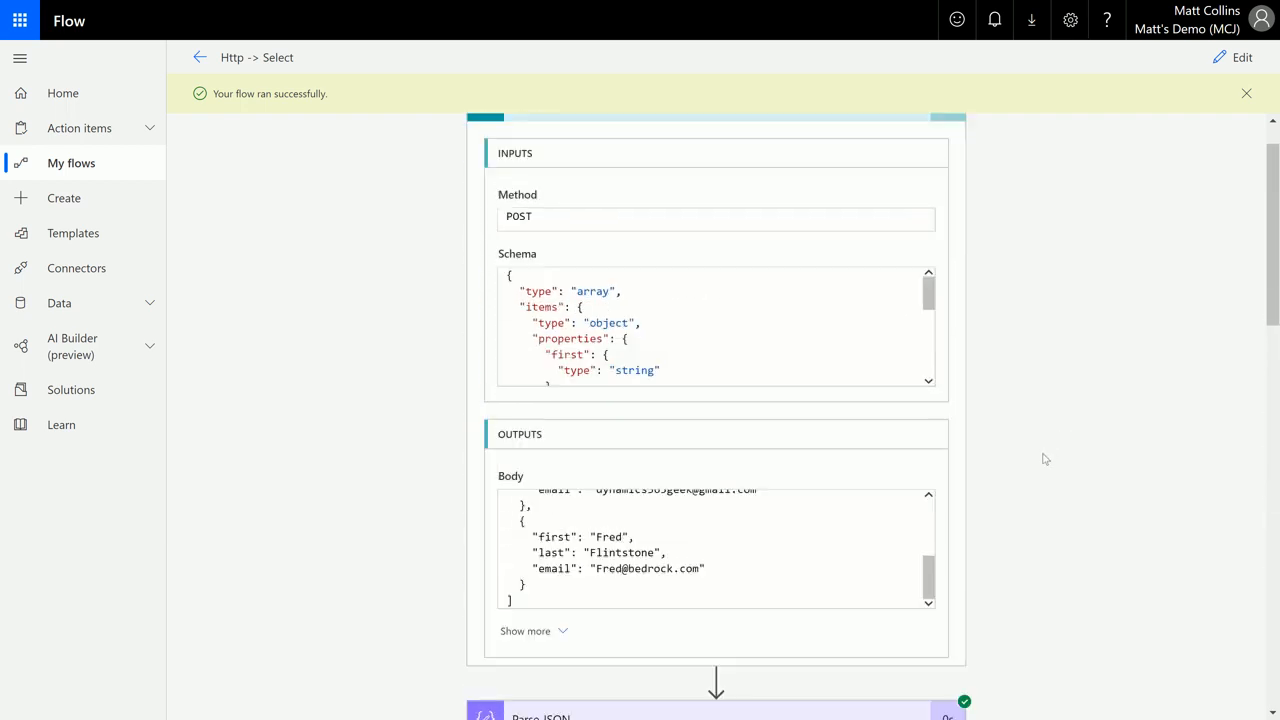
{"action": "scroll", "coordinate": [1043, 459], "scroll_direction": "up", "scroll_amount": 1}
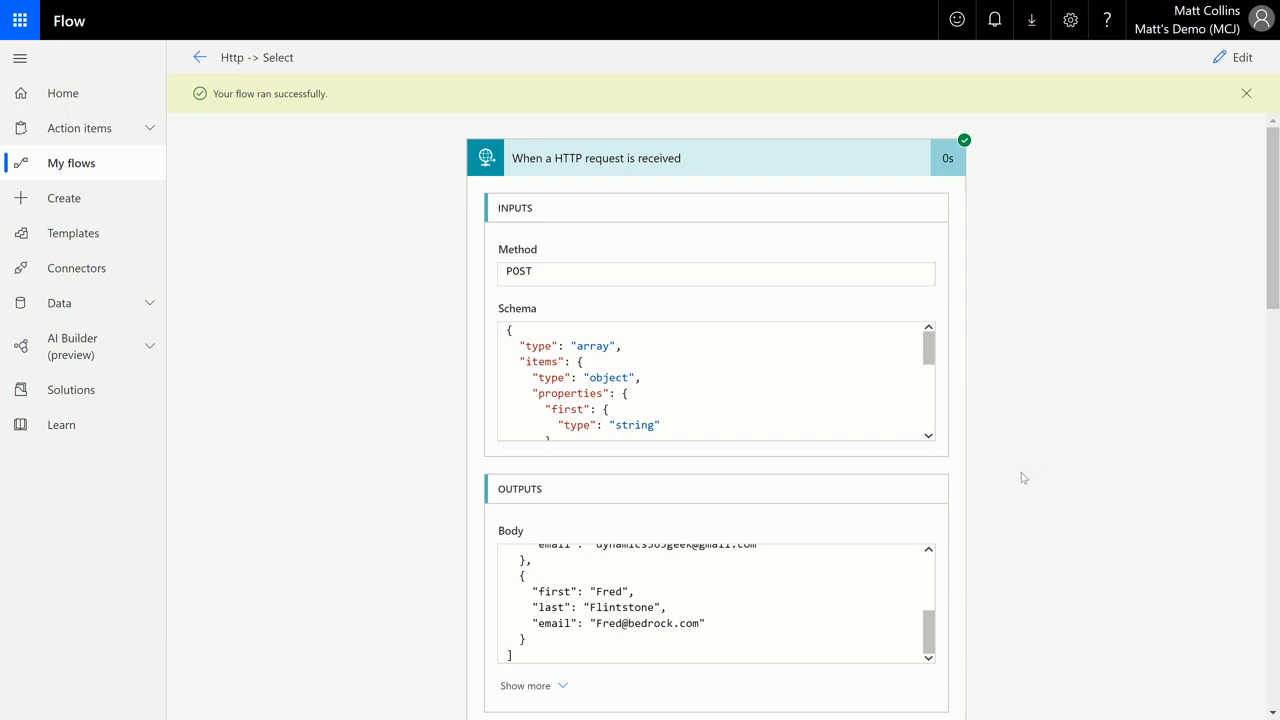